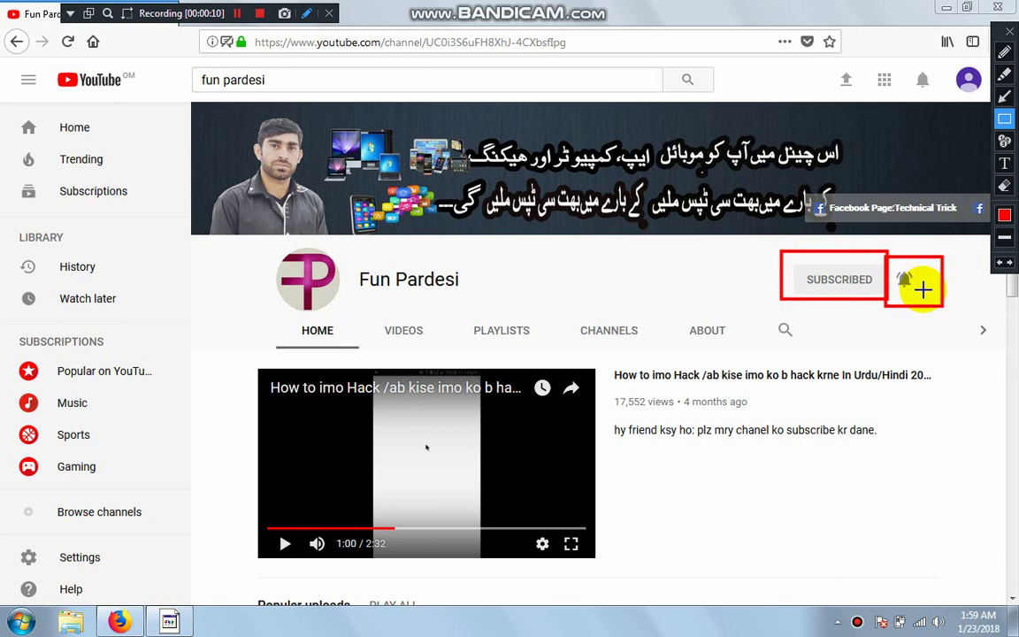
Show the desktop, launch VLC media player and move its window away from the desktop icons.
key(Escape)
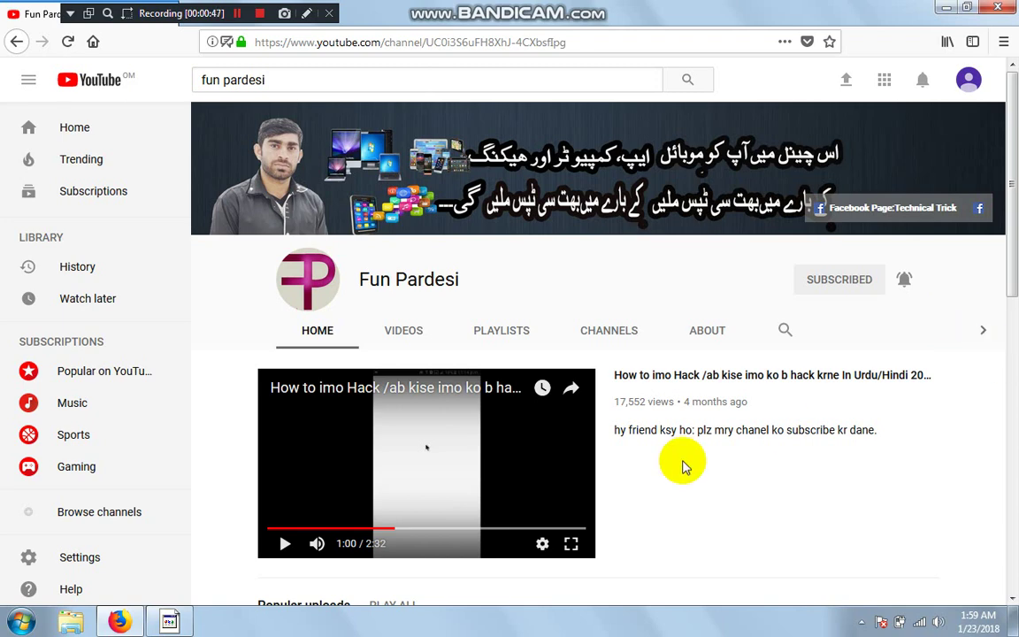
key(super+d)
click(32, 491)
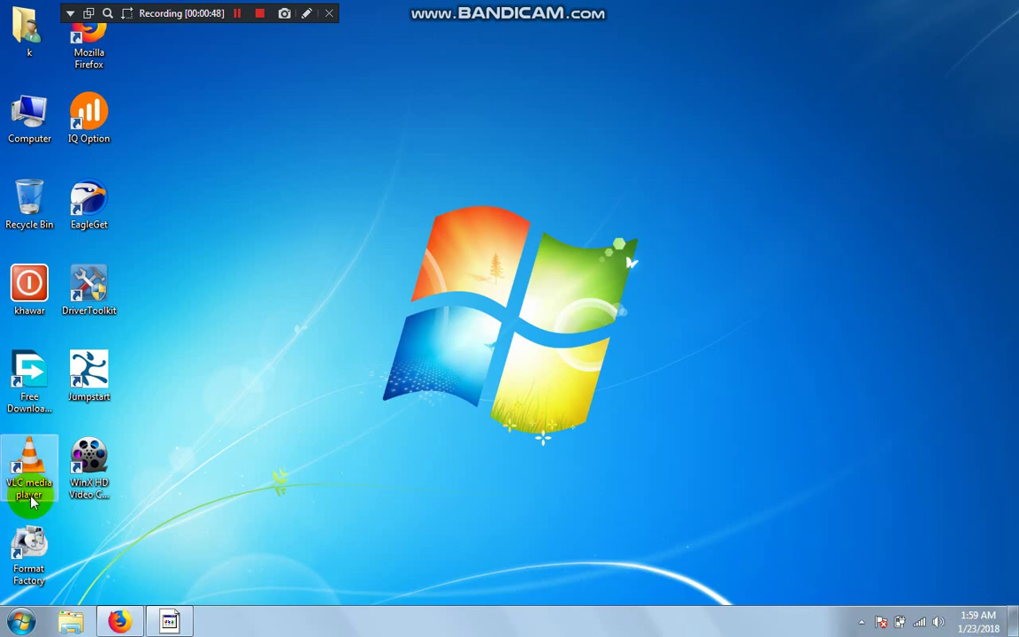
double_click(31, 491)
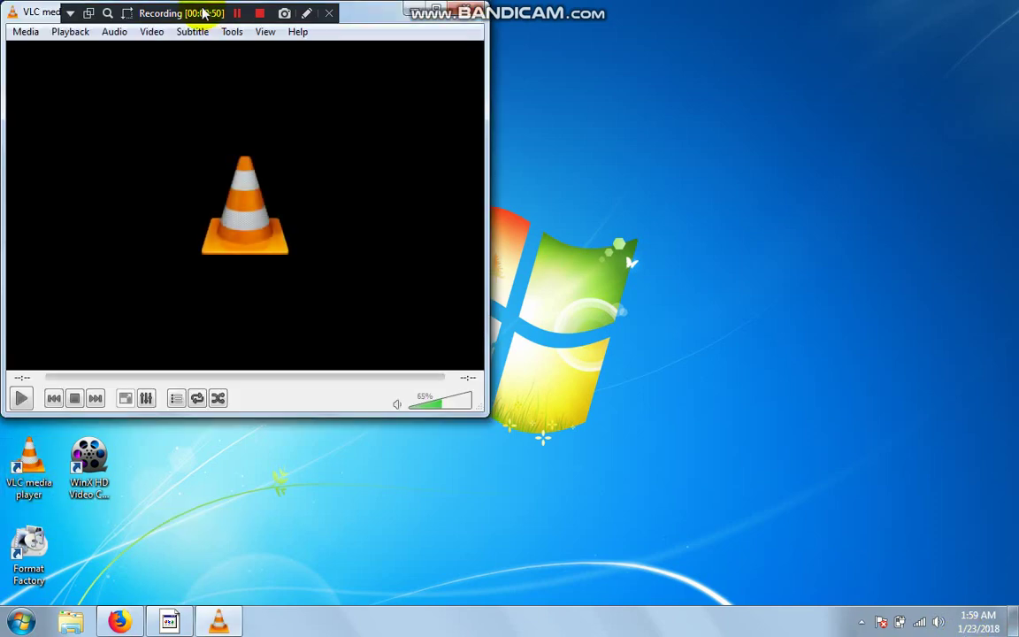
drag(25, 11, 450, 177)
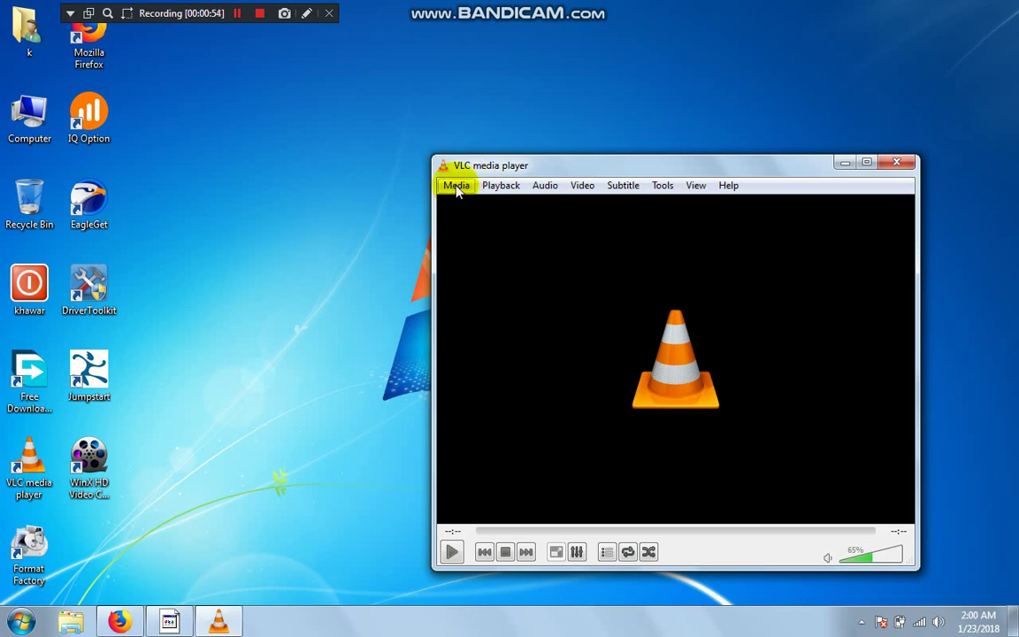
Open the Convert / Save dialog and add the _Aashiq_Banaya_Aapne title song video from E:\New Song as the source file.
click(456, 186)
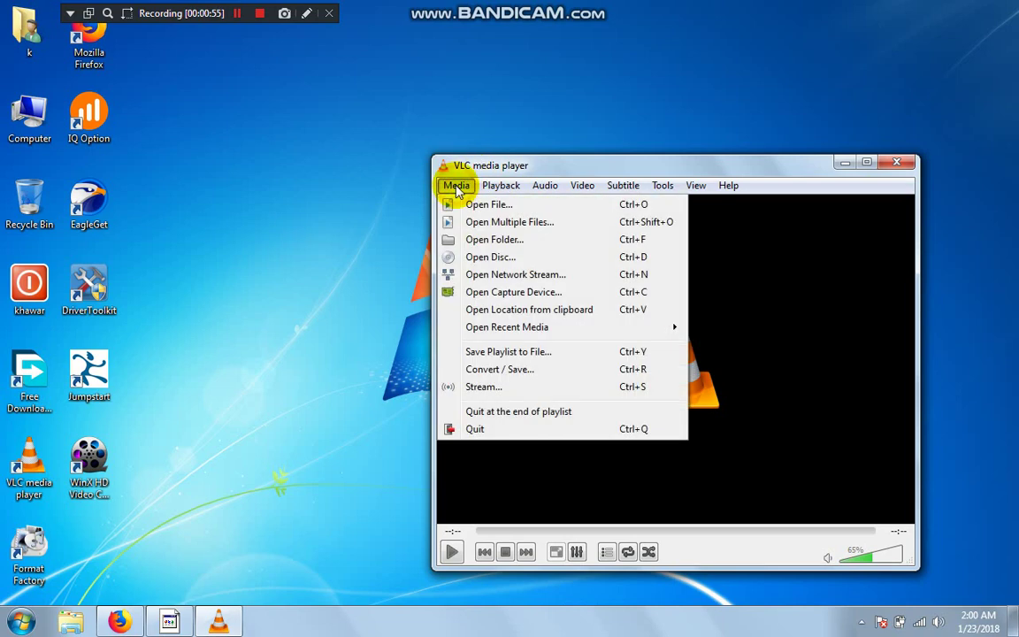
click(497, 372)
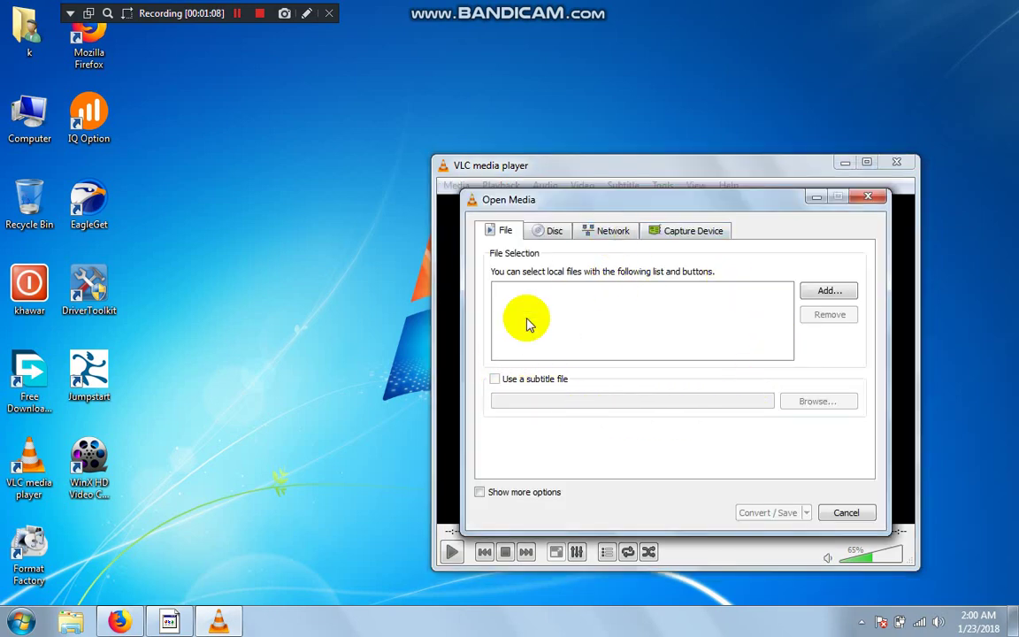
click(827, 297)
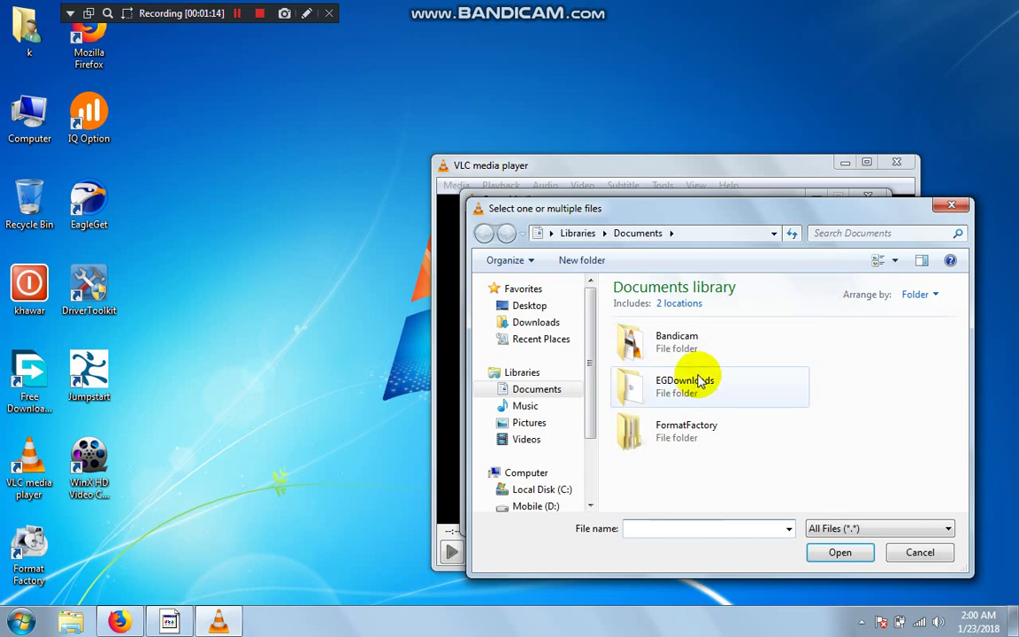
drag(586, 387, 586, 427)
click(534, 466)
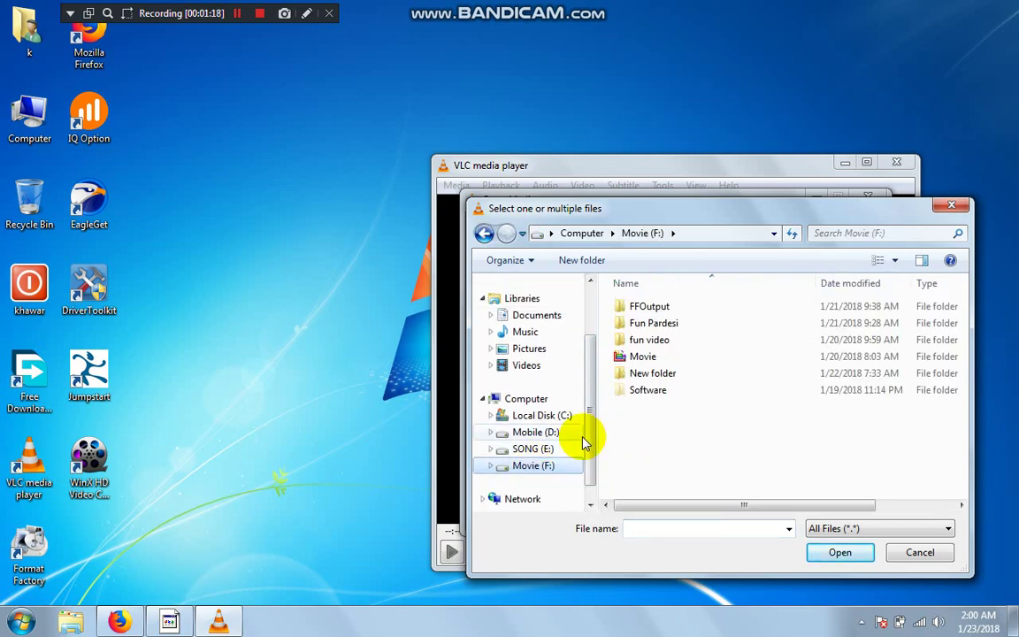
click(527, 450)
double_click(654, 422)
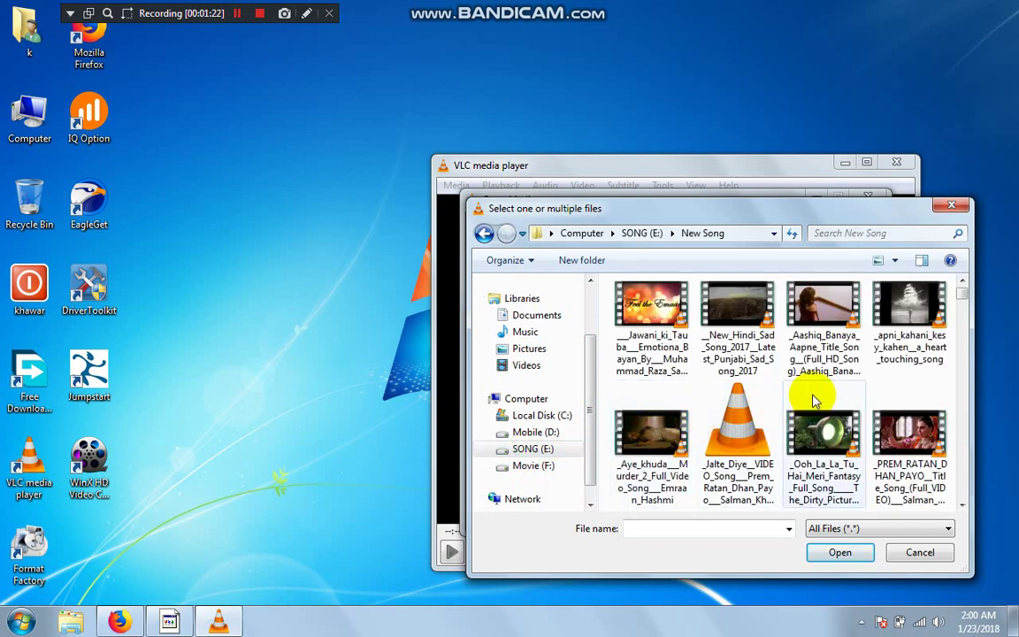
click(821, 345)
double_click(807, 299)
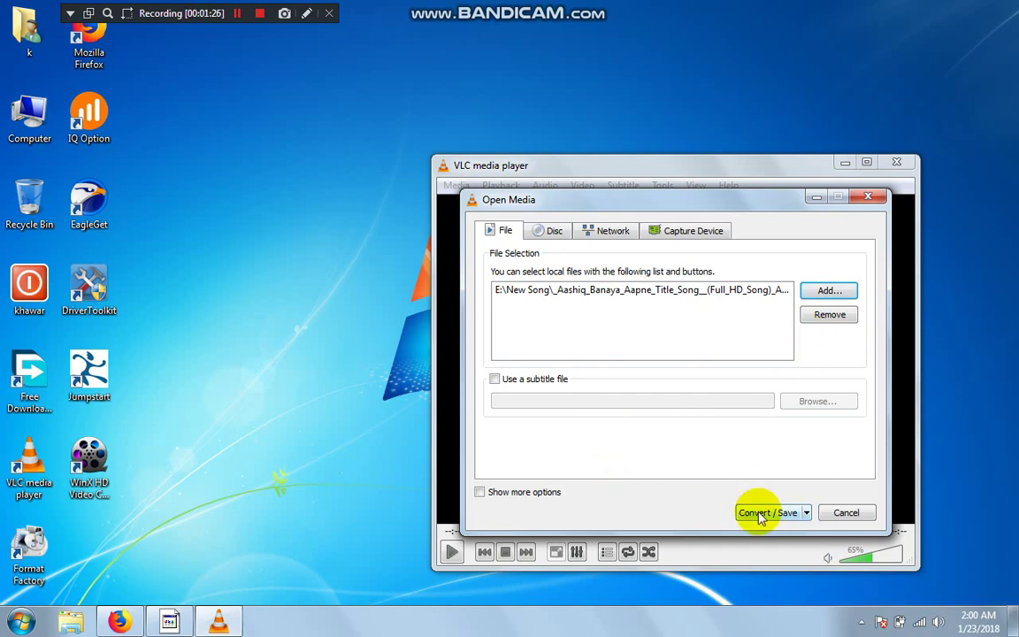
Enable the use of a subtitle file and browse the New Song folder for one without choosing any.
click(539, 383)
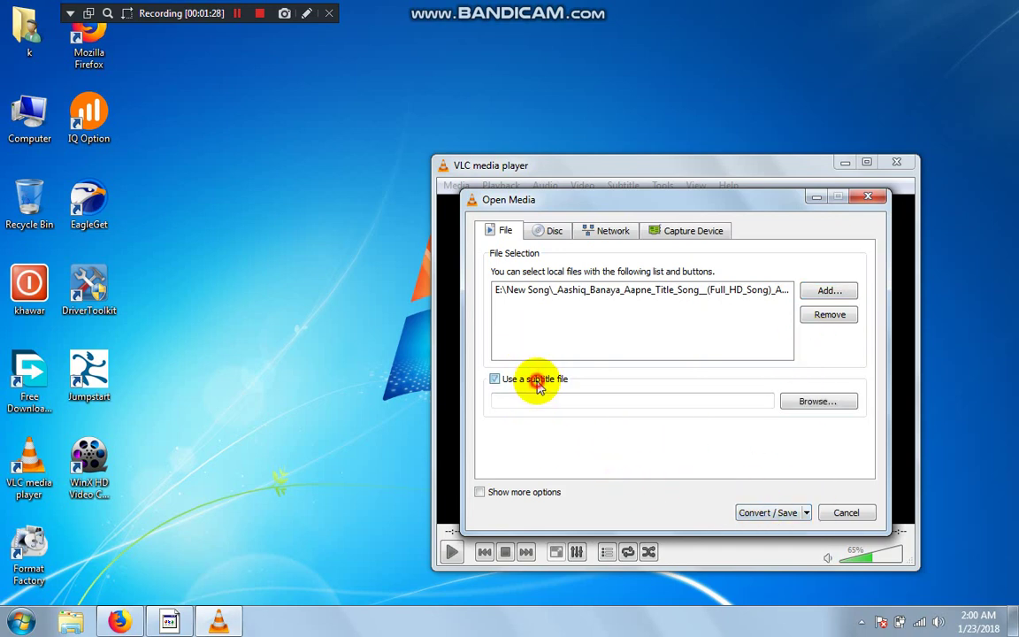
click(788, 402)
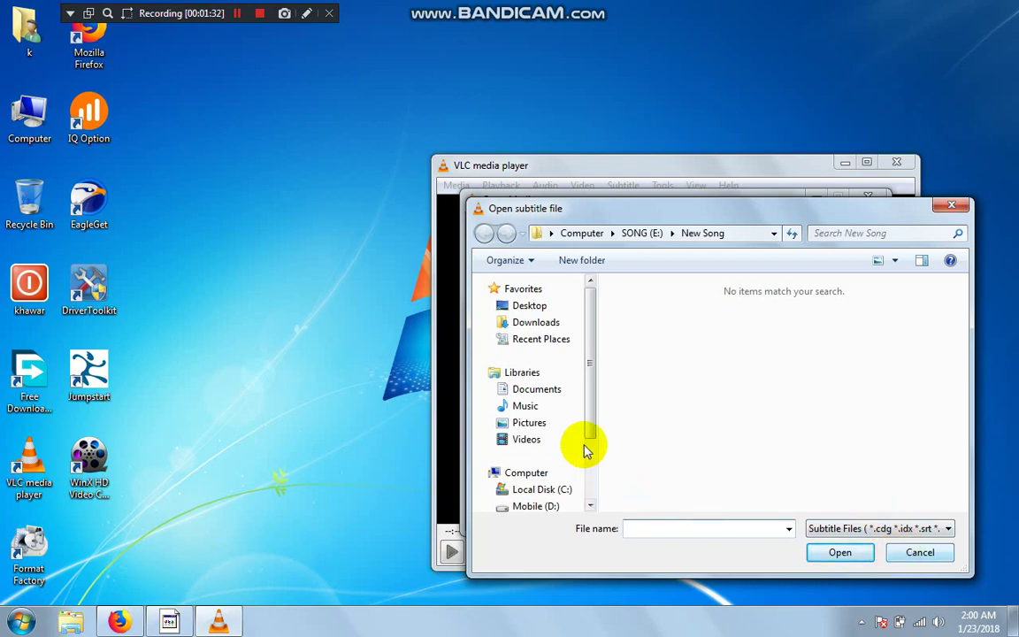
click(915, 554)
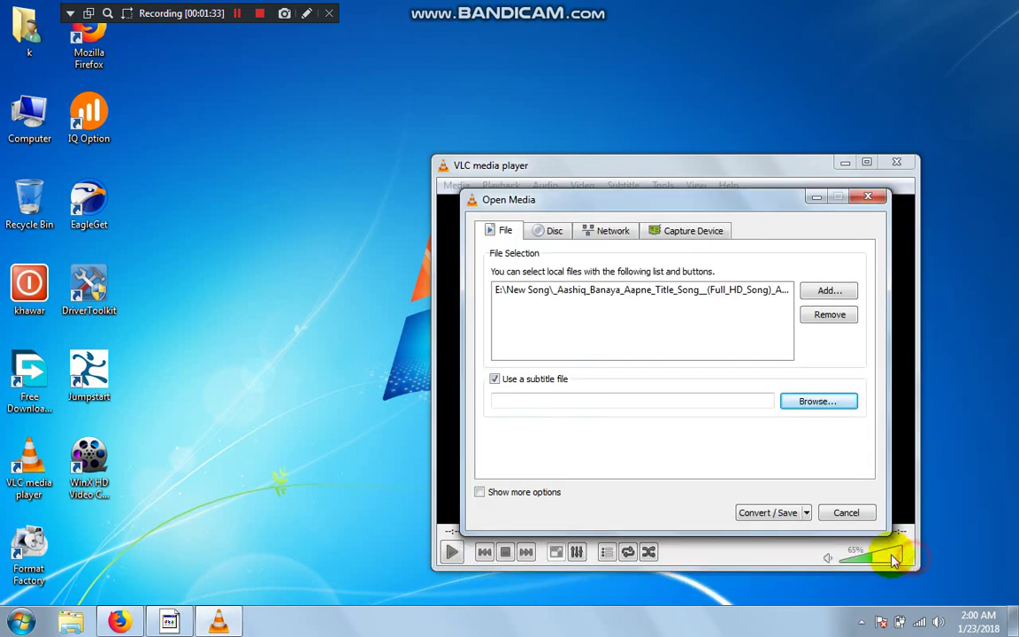
click(774, 518)
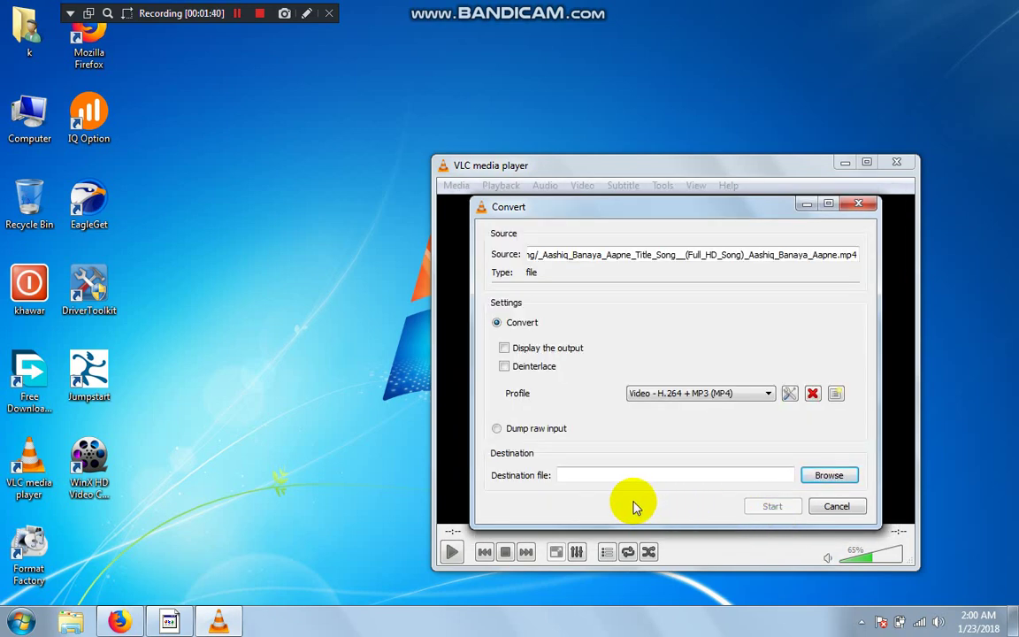
click(670, 403)
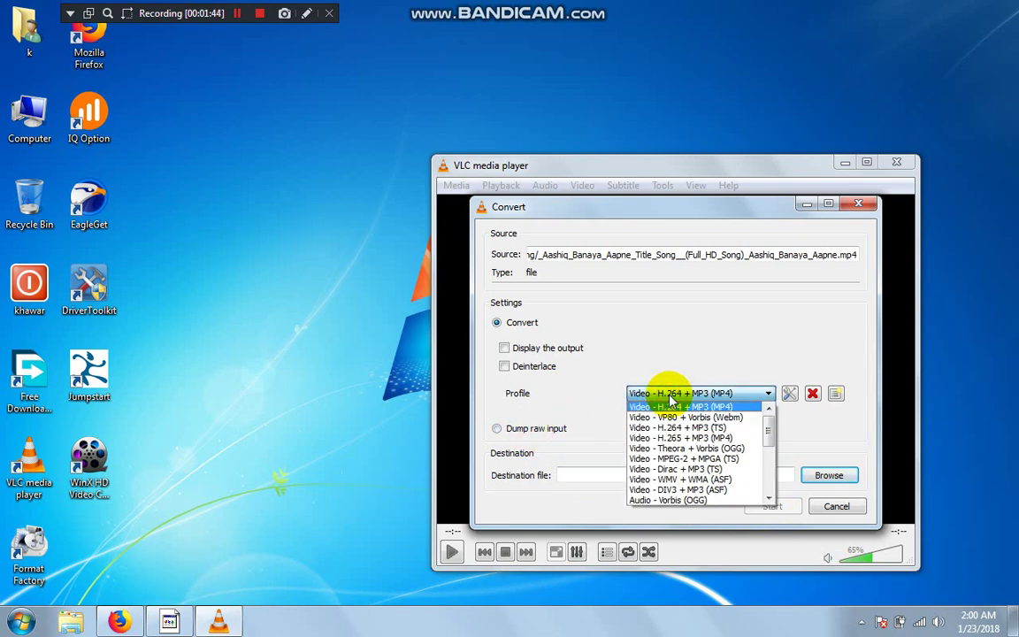
click(528, 411)
click(837, 506)
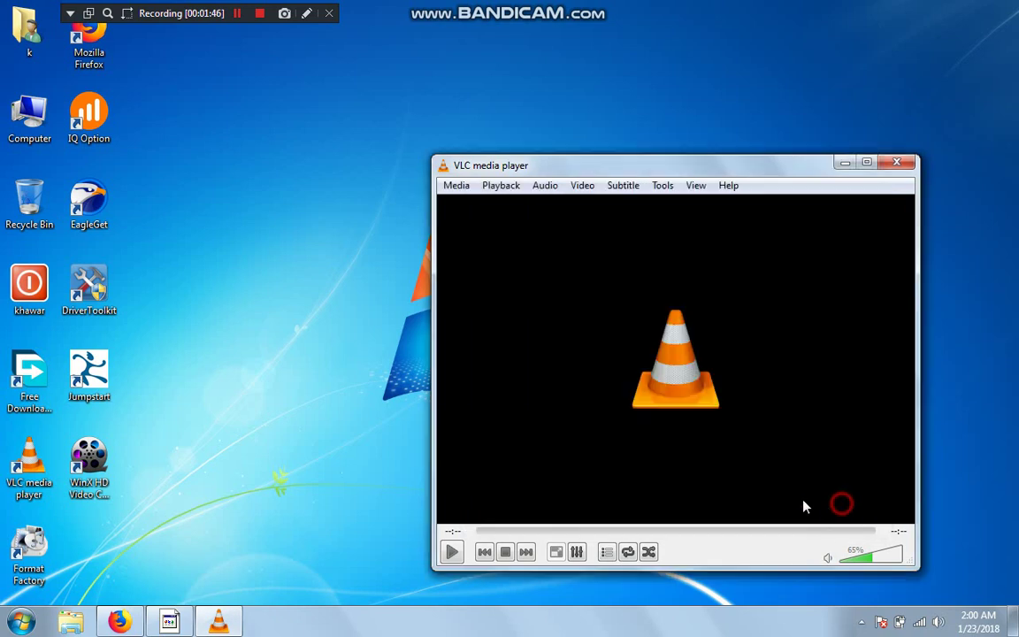
Reopen the Convert / Save dialog and enter fun.mp4 as the subtitle file for the song video.
click(453, 186)
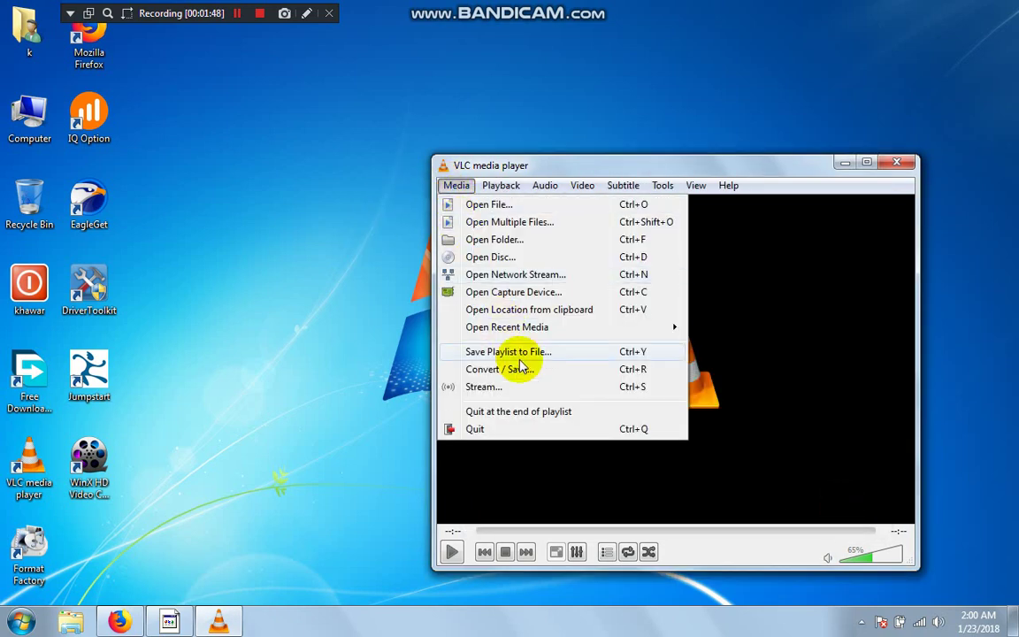
click(566, 370)
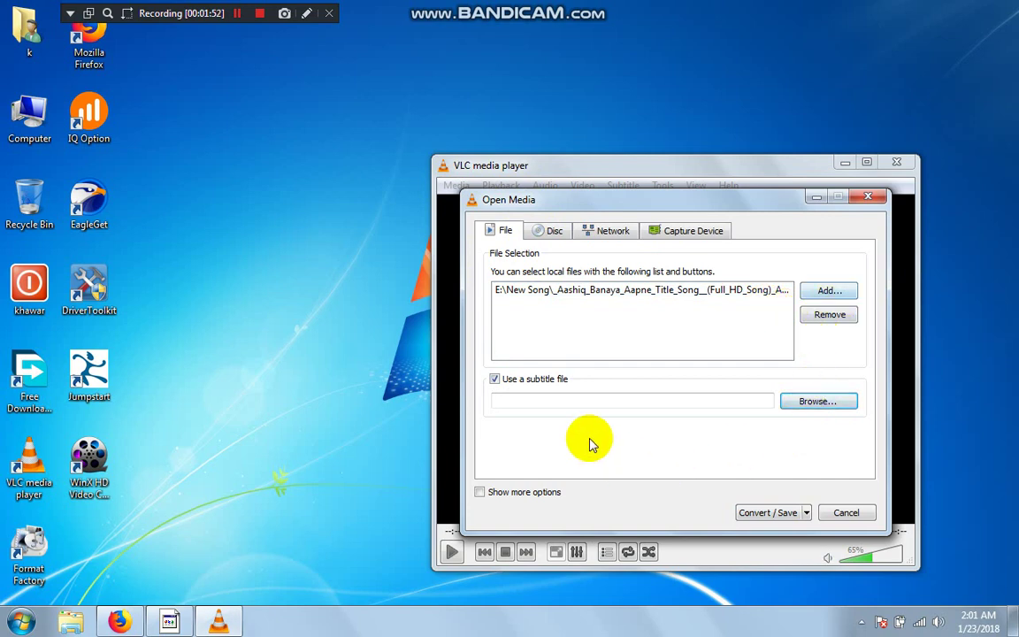
click(552, 400)
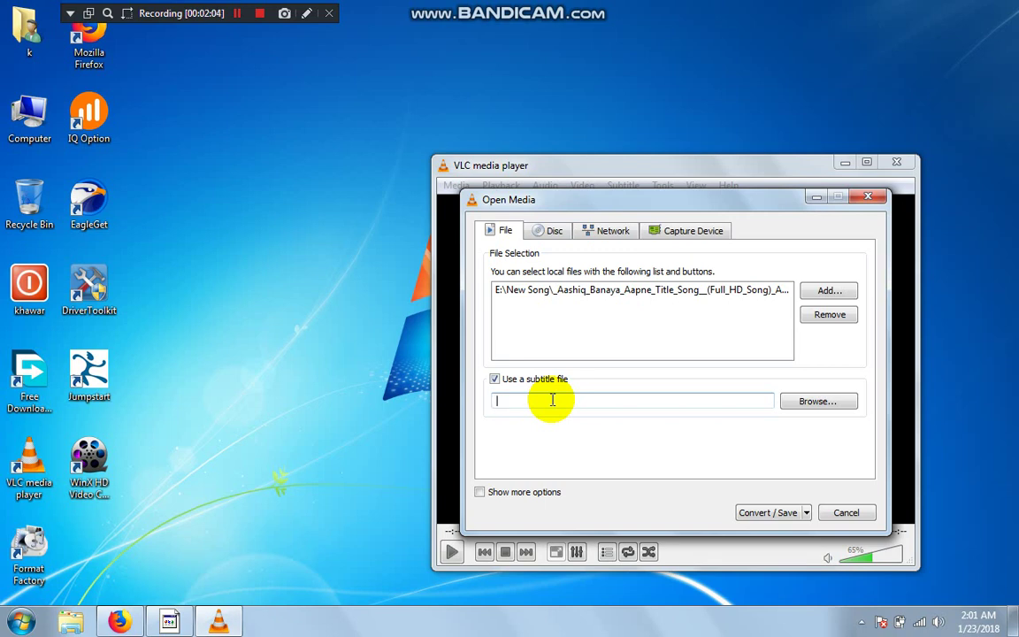
text(fun.mp4)
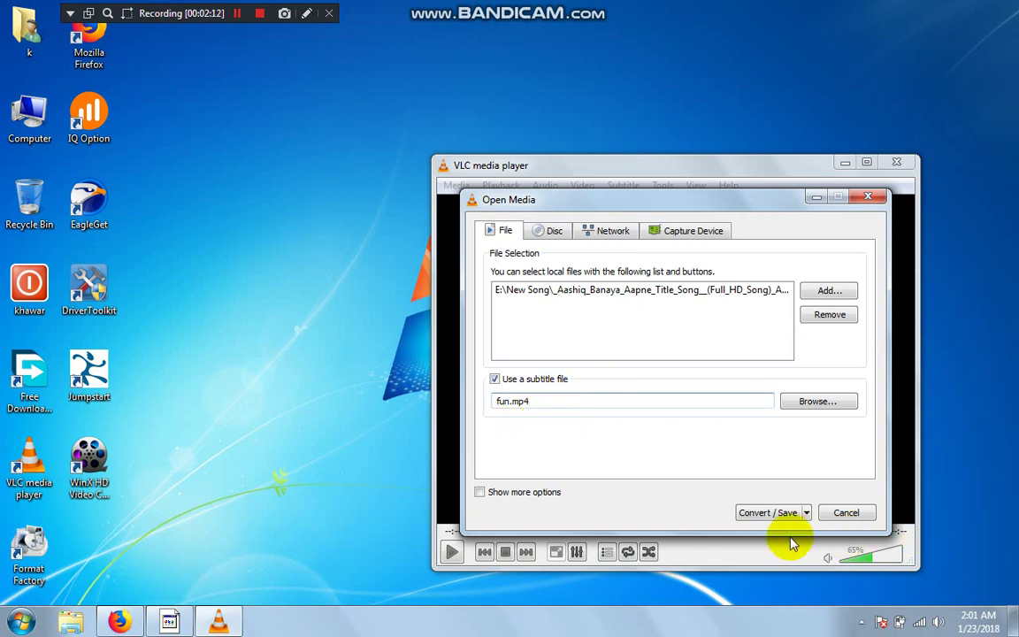
Proceed to the conversion settings and choose the Video - H.264 + MP3 (MP4) profile.
click(759, 512)
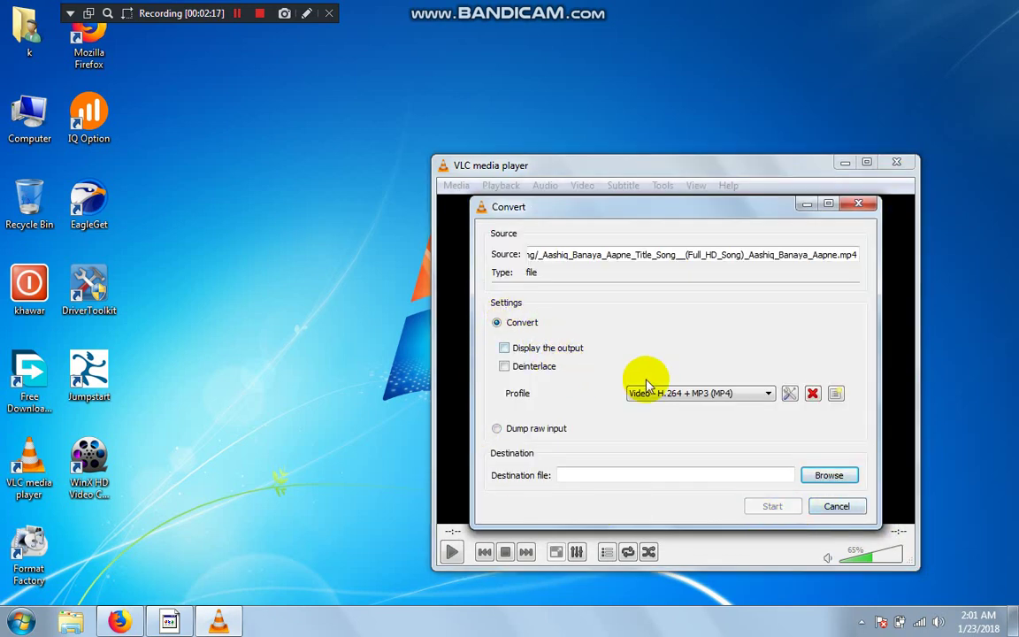
click(692, 398)
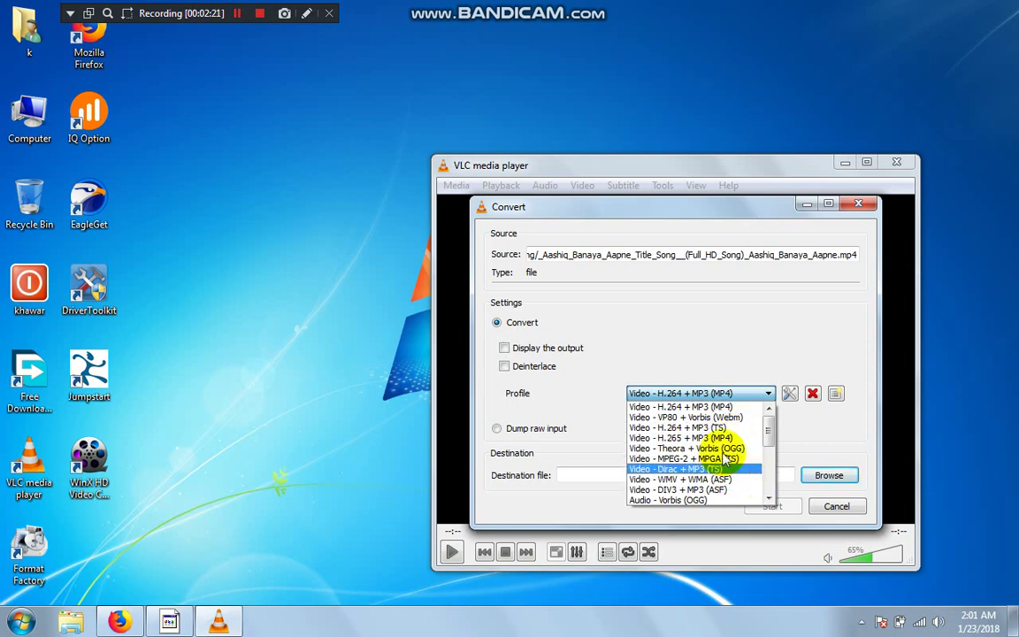
click(705, 408)
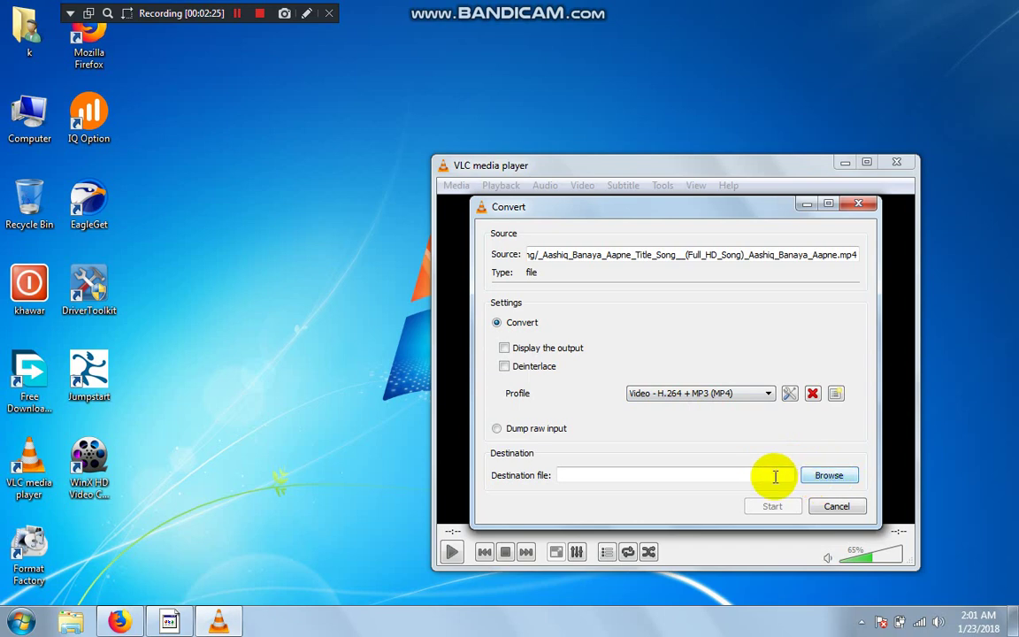
Set the destination file to fun.mp4 on the Movie (F:) drive.
click(846, 478)
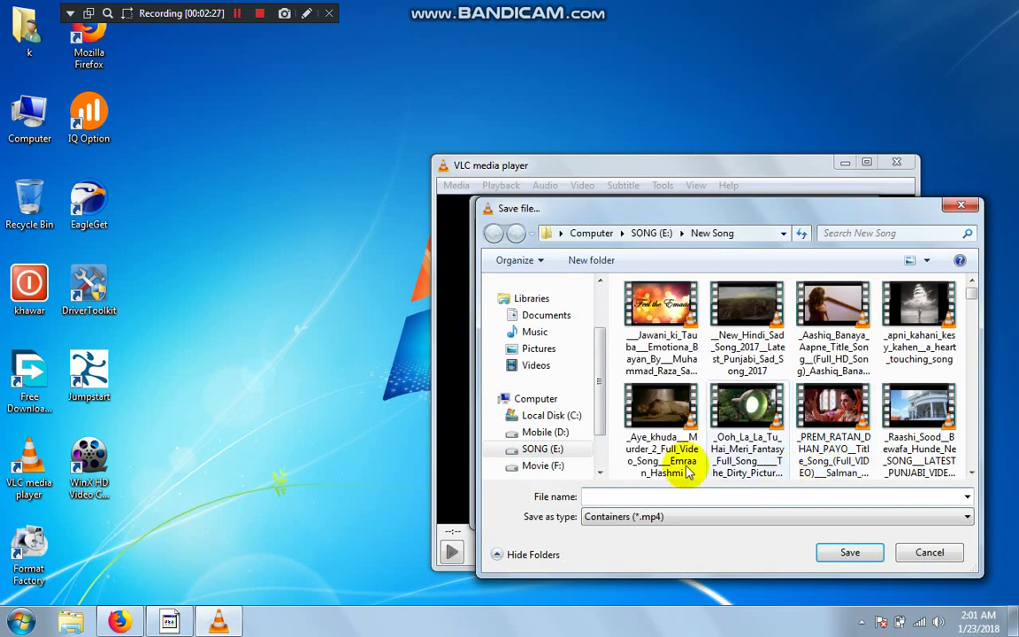
drag(597, 386, 602, 427)
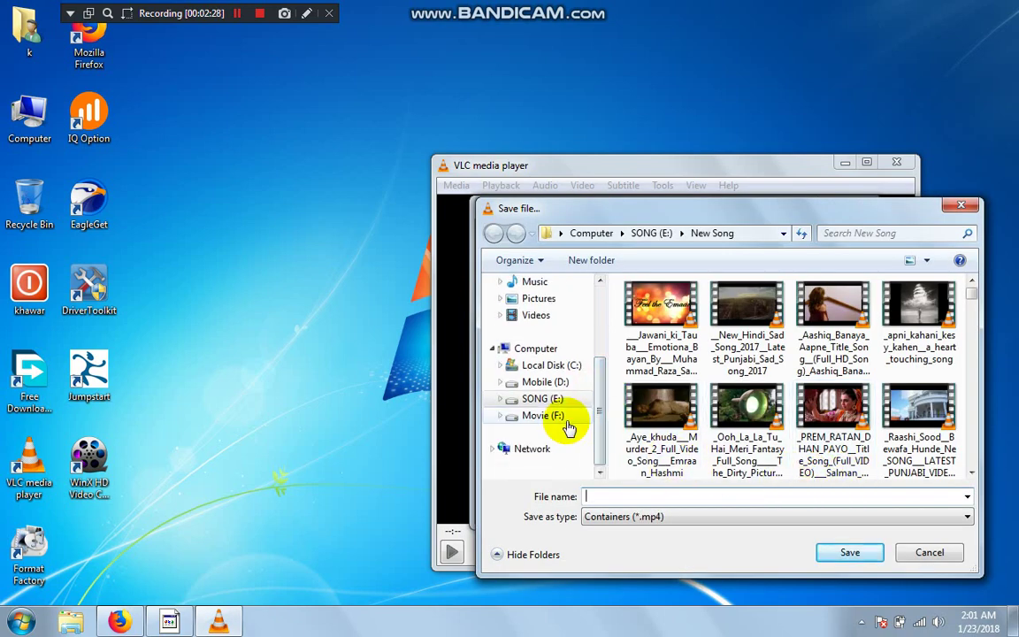
click(567, 424)
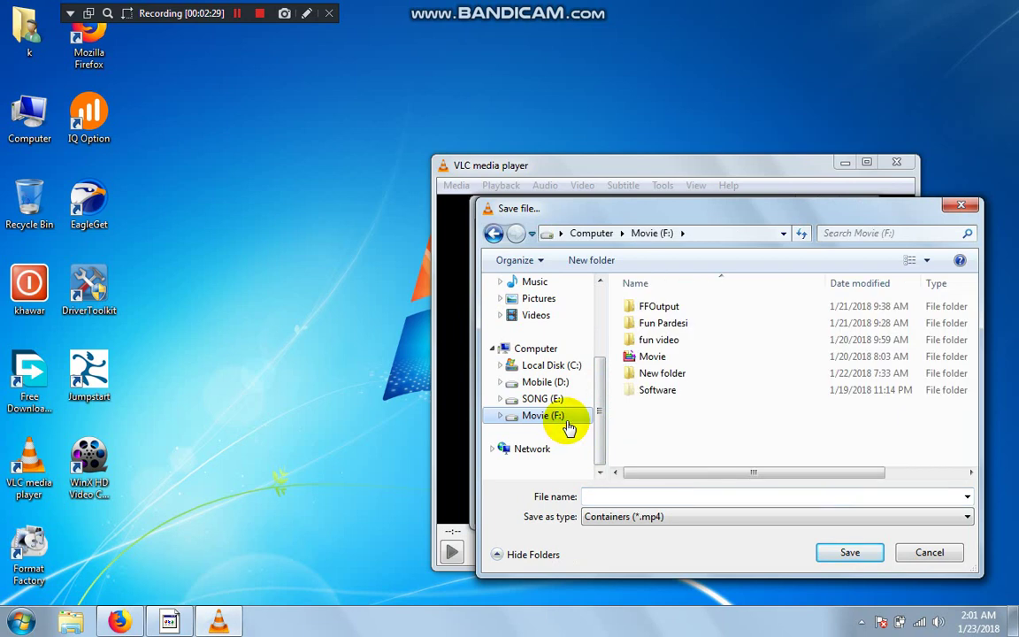
click(646, 496)
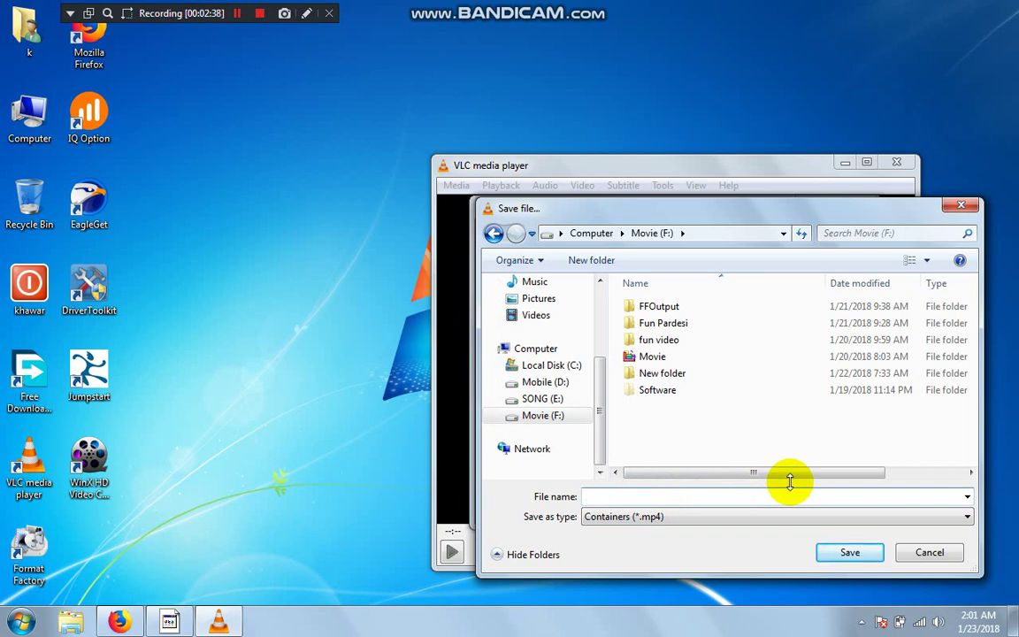
text(fun)
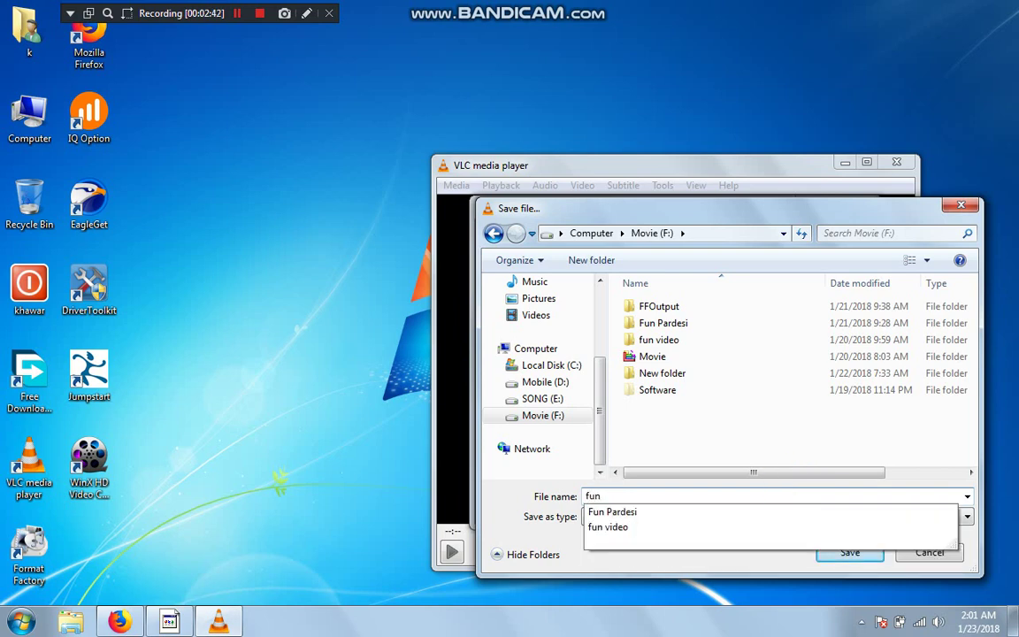
text(.mp)
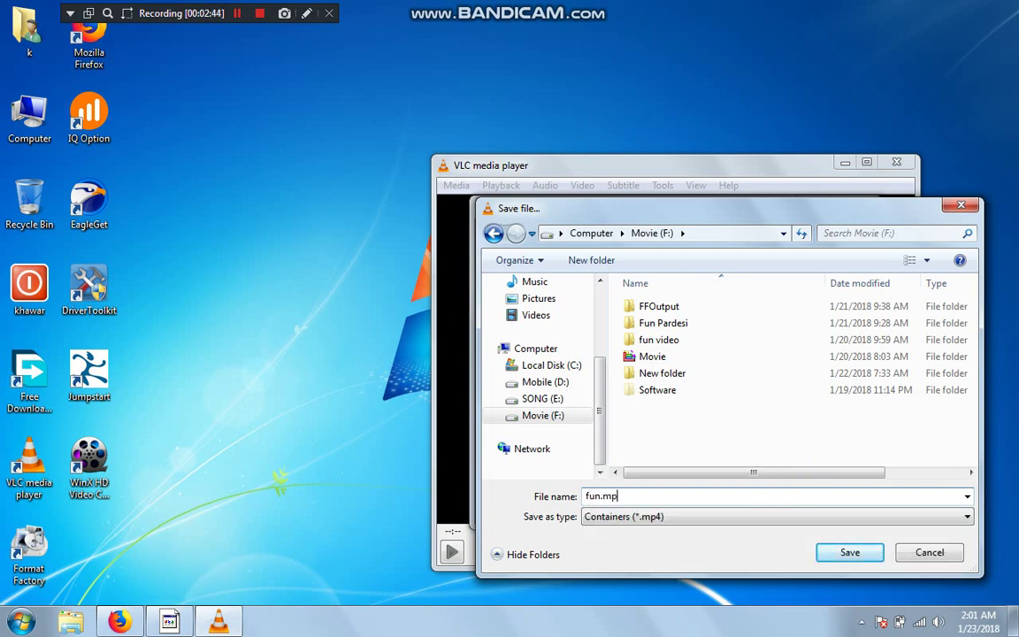
text(4)
click(847, 554)
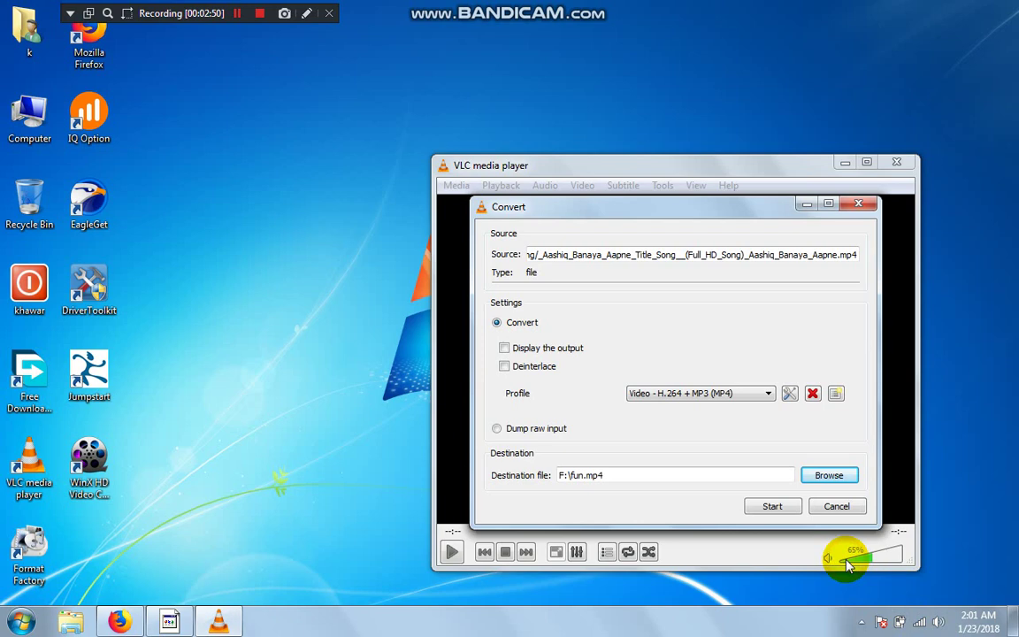
Start the conversion, clear the error list and close the Errors window.
click(773, 509)
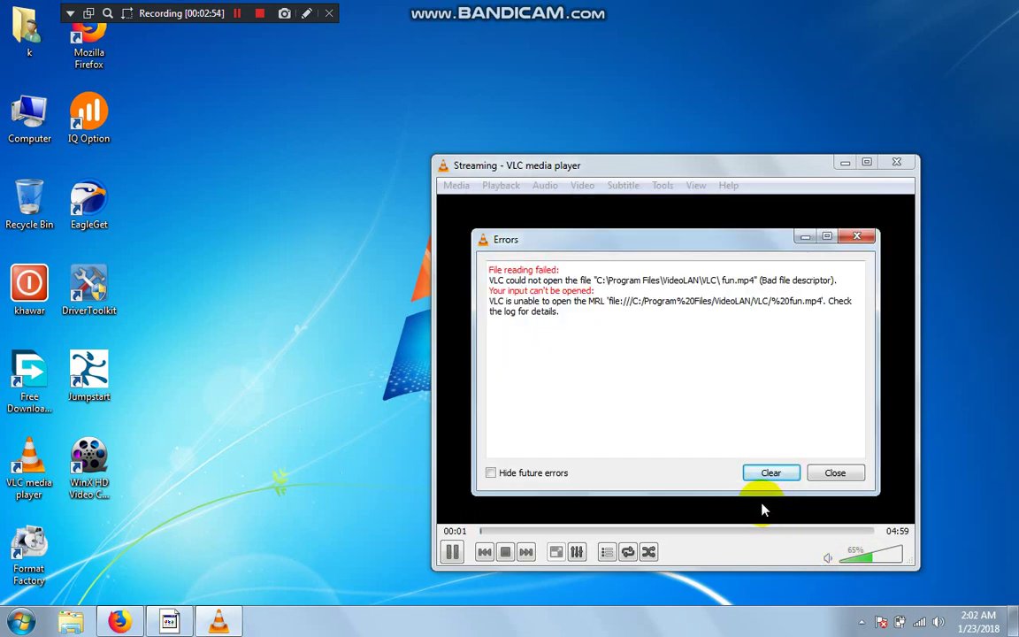
click(770, 474)
click(838, 473)
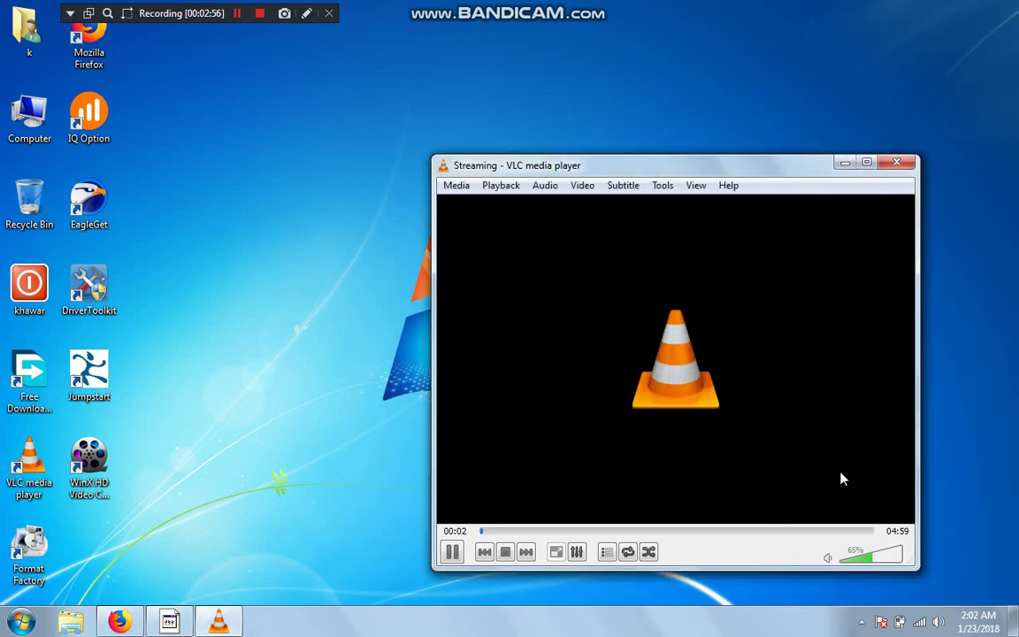